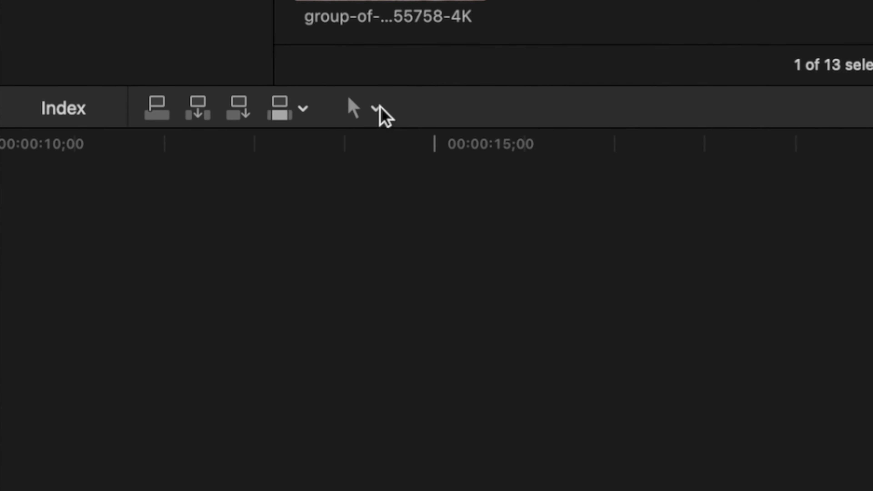
Mark a time range covering the whole laptop-screen clip with the Range Selection tool.
left_click(94, 258)
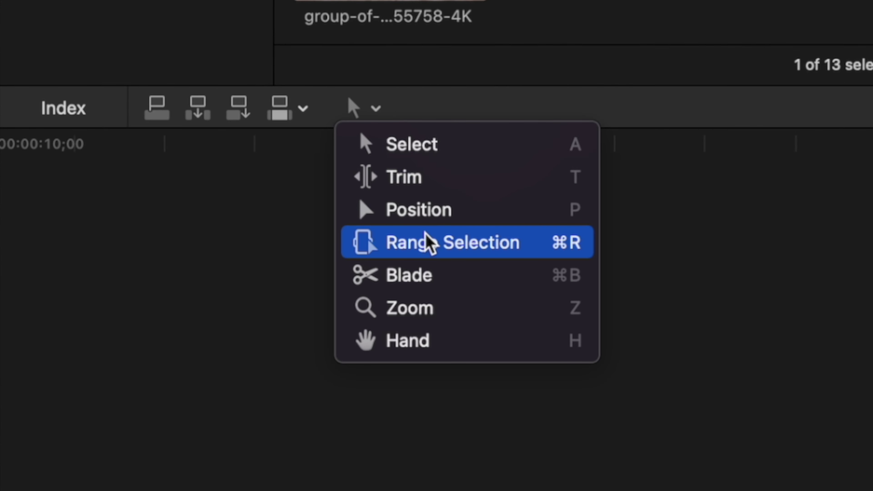
left_click(428, 240)
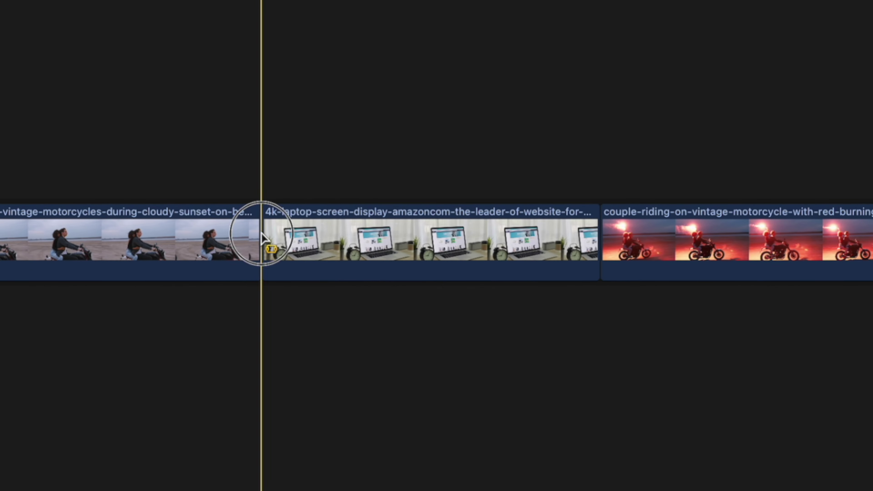
left_click_drag(262, 233, 599, 257)
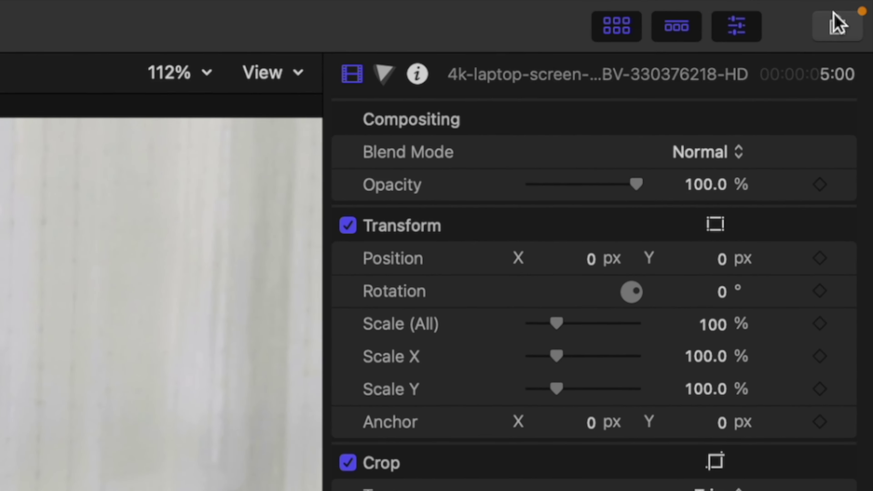
Export the marked range as a file named 'Screen Replacement clip'.
left_click(839, 26)
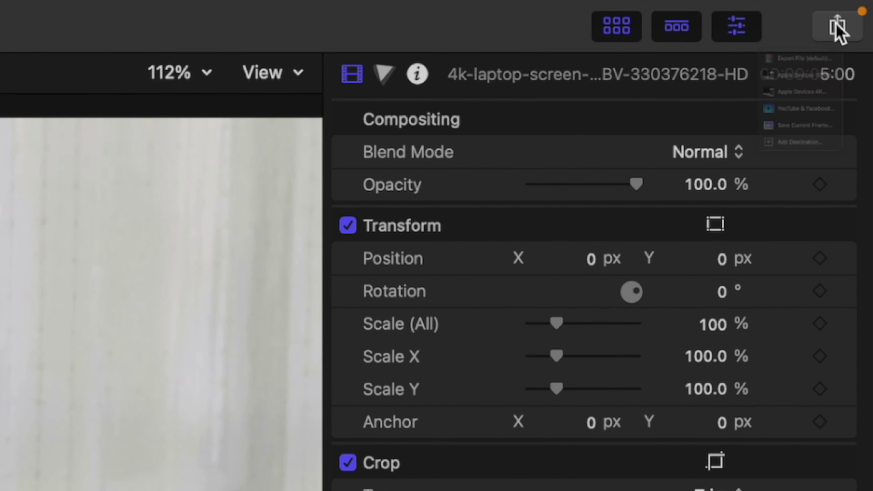
left_click(745, 104)
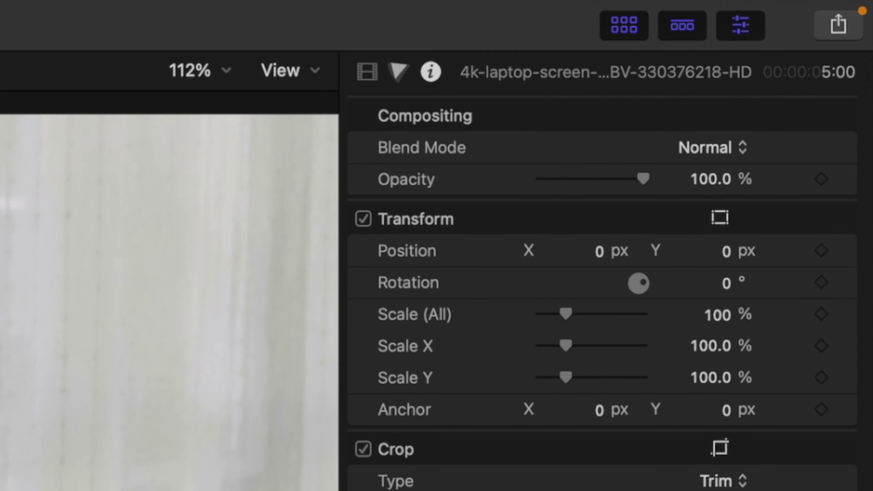
type("Screen Replacement cli")
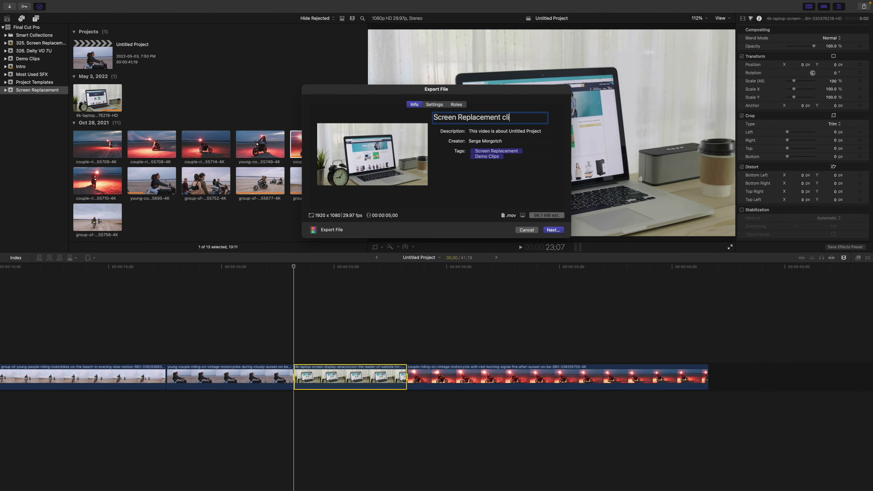
type("p")
left_click(554, 230)
Save the export, close QuickTime, and start a Motion project from Screen Replacement clip.mov.
left_click(549, 236)
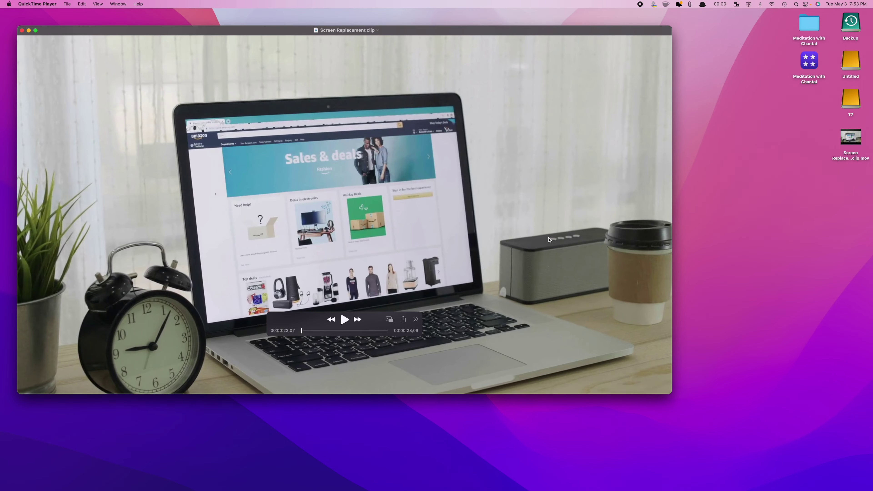
left_click(21, 30)
key("cmd+space")
type("motion")
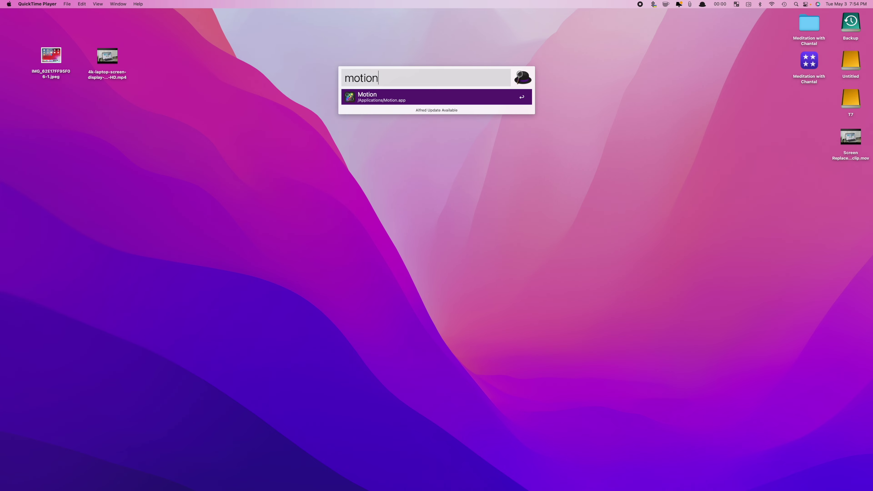
key("Return")
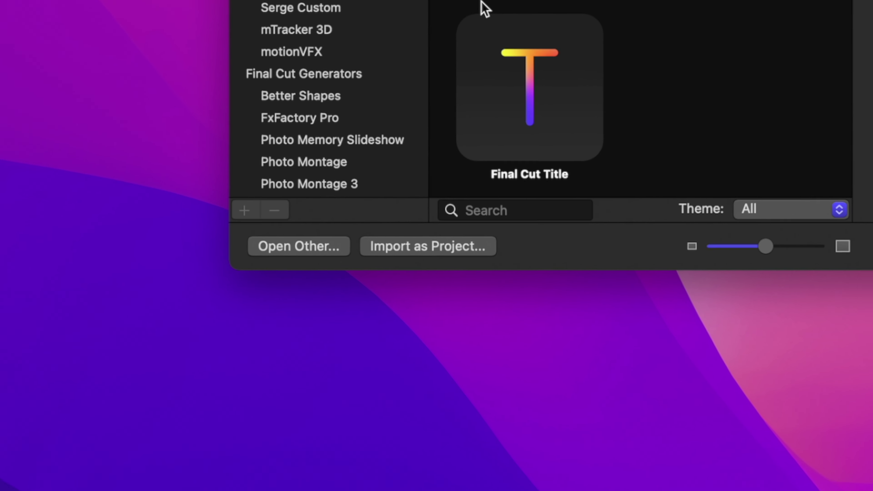
left_click(436, 249)
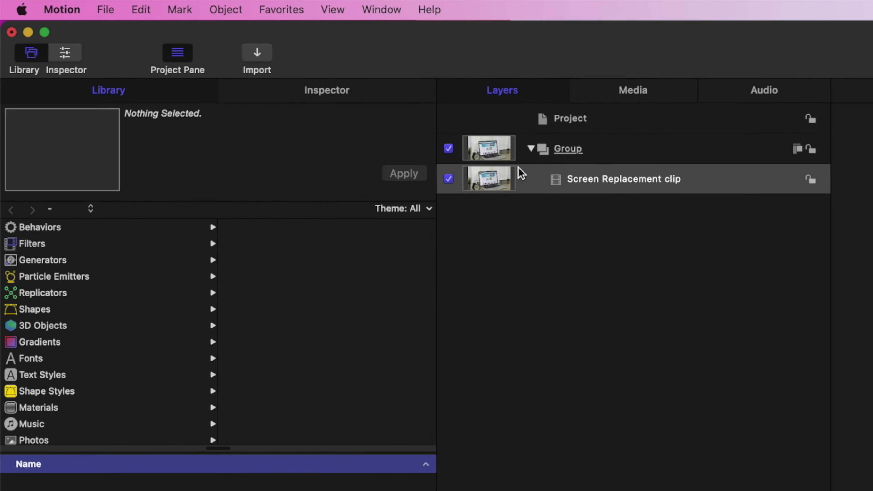
Import the iPad screenshot JPEG IMG_62E17FF95F06-1 into the project.
left_click(321, 71)
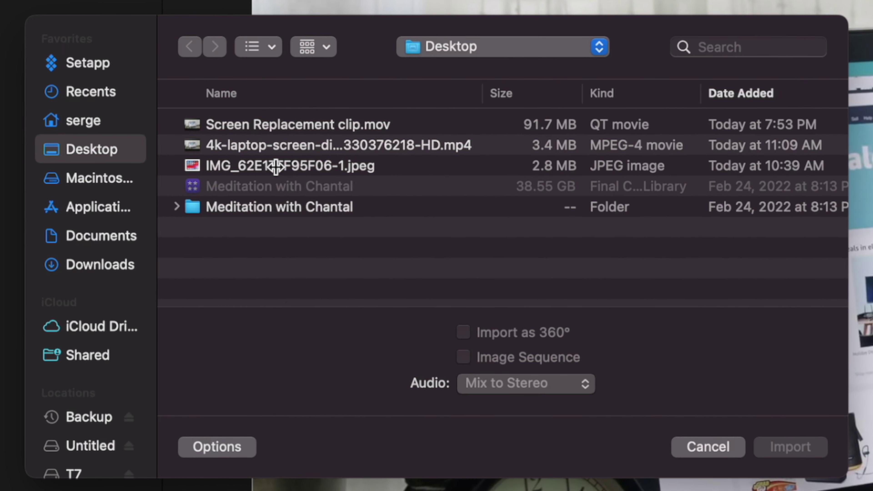
left_click(277, 166)
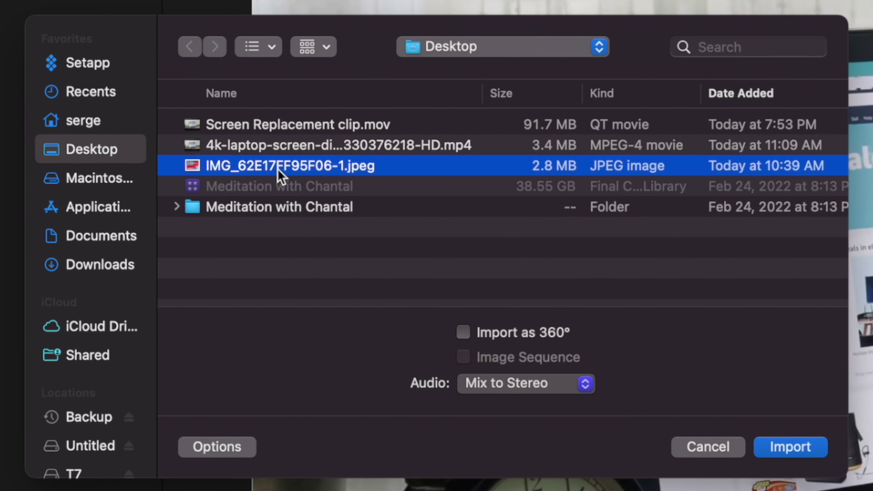
left_click(794, 446)
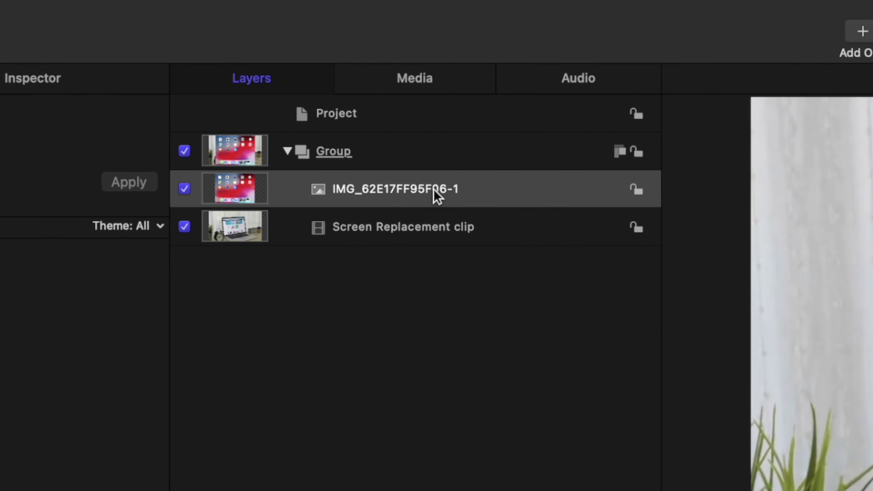
Apply a Motion Tracking > Match Move behaviour to the screenshot layer.
left_click(436, 196)
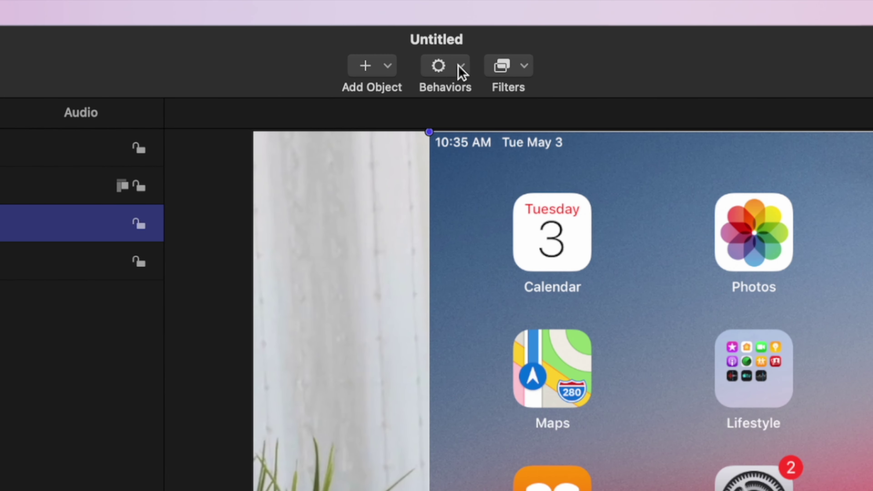
left_click(462, 69)
mouse_move(512, 162)
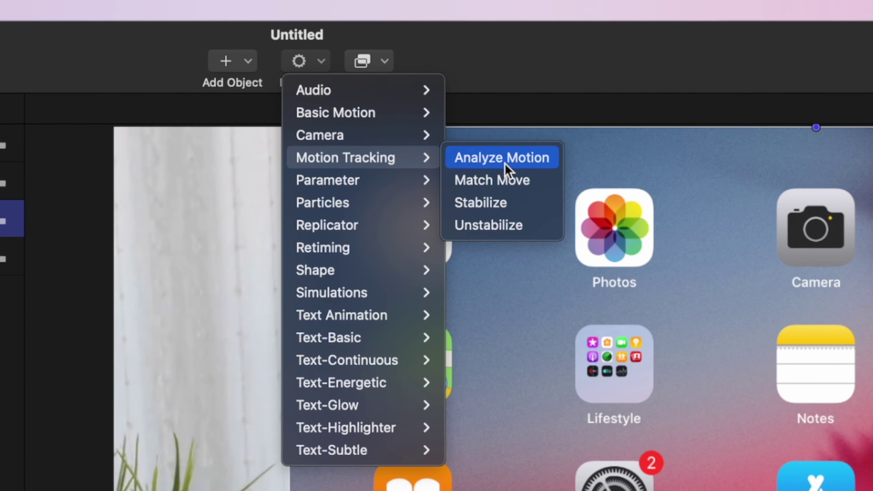
left_click(506, 181)
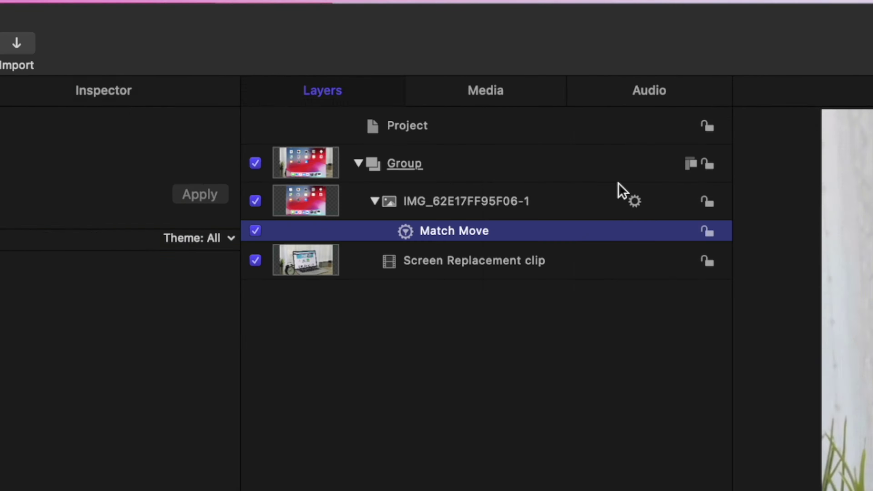
Set the Match Move Mode to Point and Type to Four Corners.
left_click(109, 101)
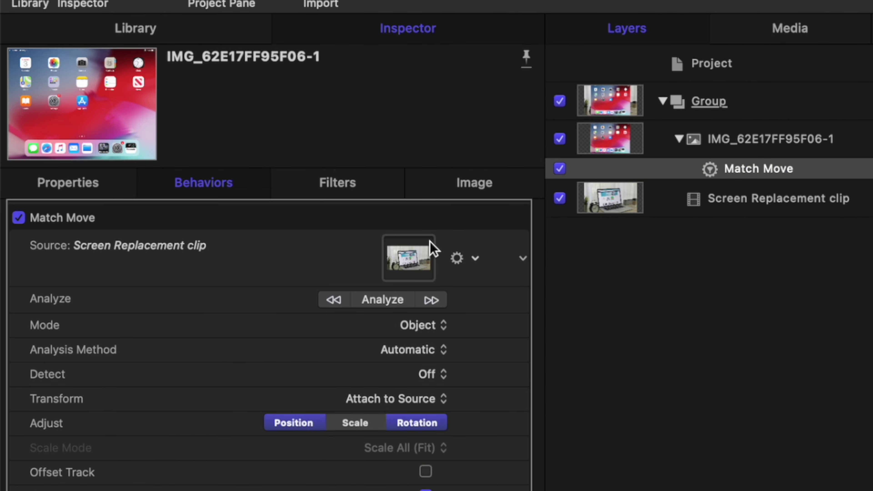
left_click(444, 329)
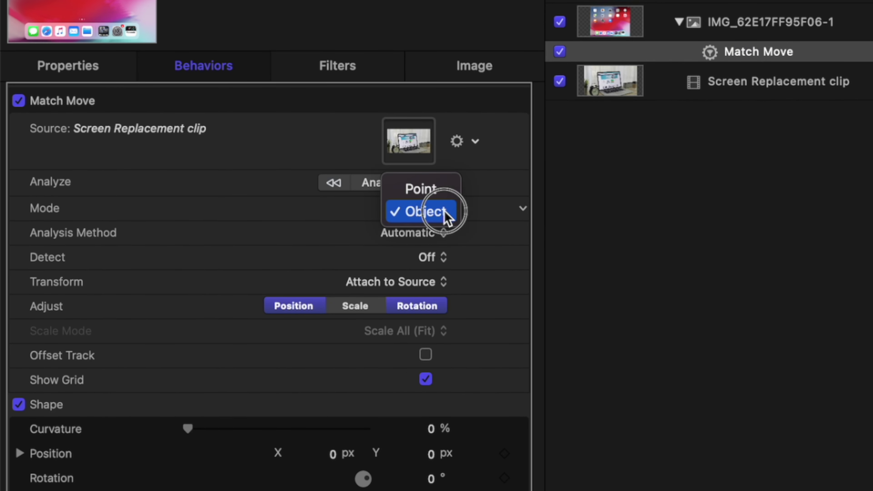
left_click(447, 193)
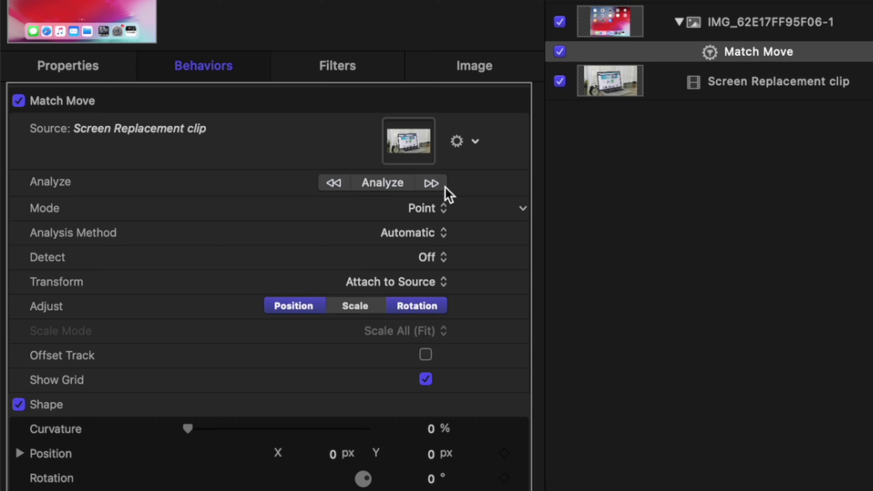
left_click(441, 234)
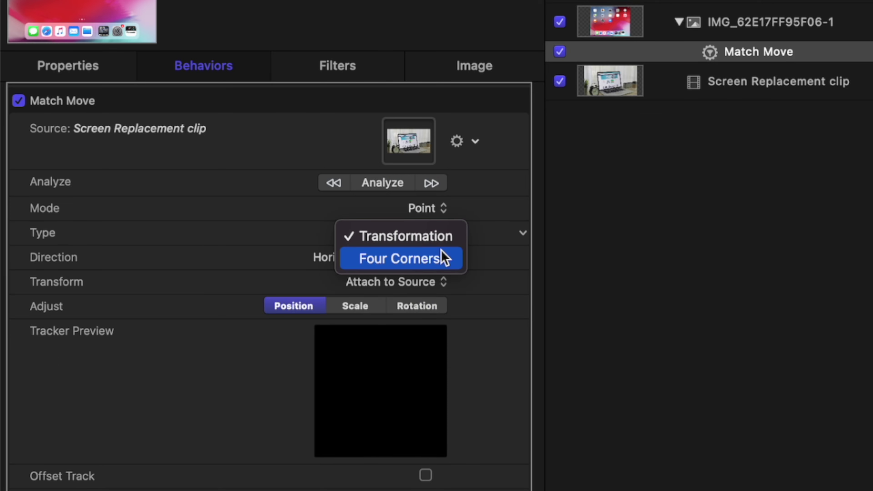
left_click(448, 265)
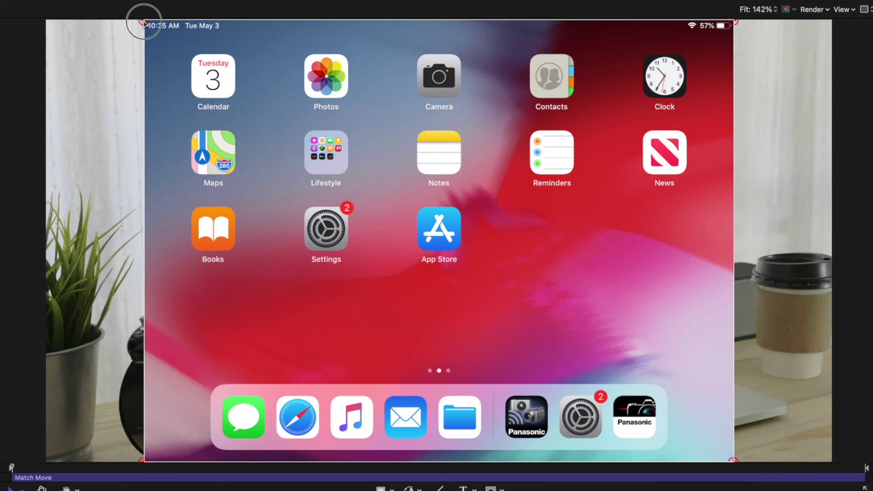
Pin the image's four corners onto the laptop screen corners and analyze the tracking.
left_click_drag(143, 22, 252, 130)
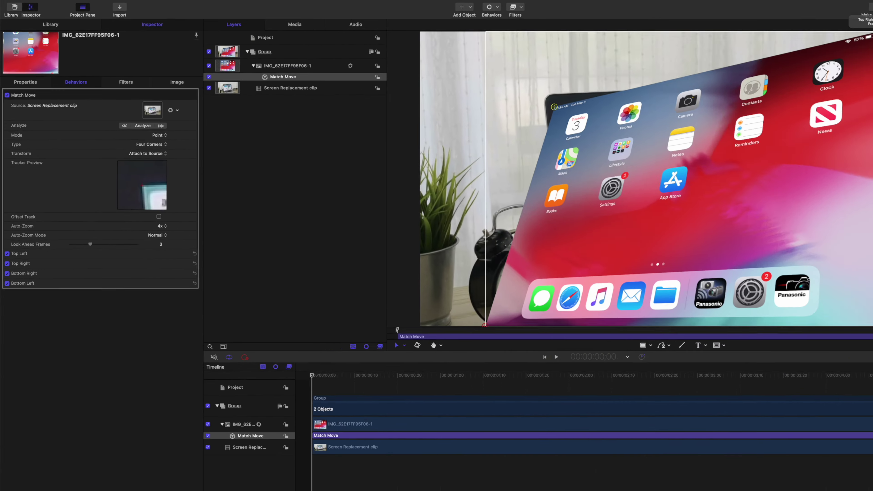
left_click_drag(815, 50, 688, 101)
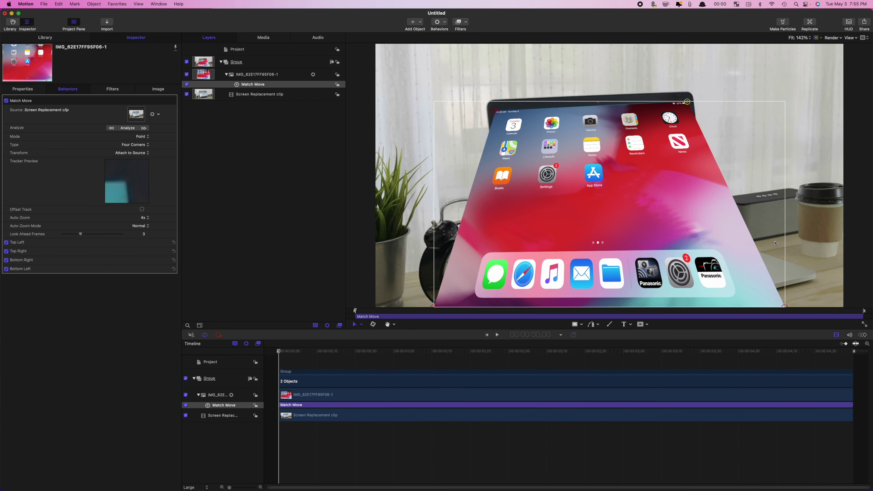
left_click_drag(785, 306, 702, 226)
left_click_drag(434, 306, 512, 256)
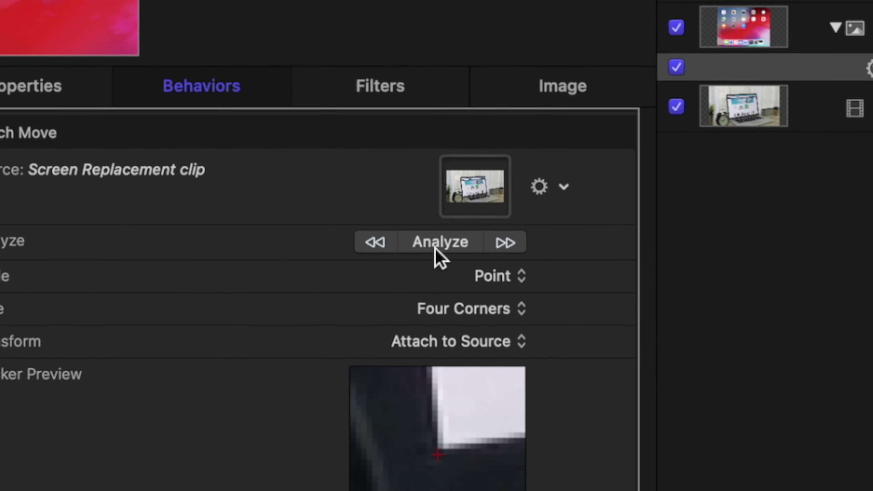
left_click(126, 129)
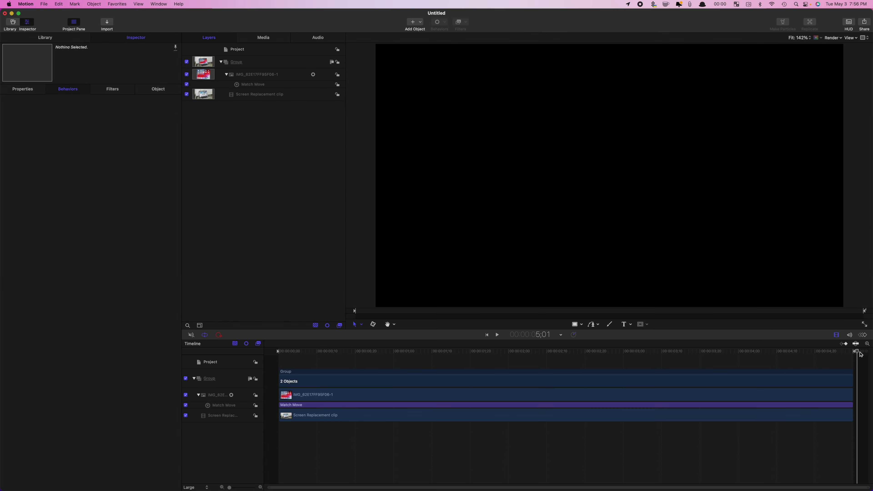
Return the playhead to the clip's start and select the iPad screenshot layer.
left_click_drag(785, 351, 271, 356)
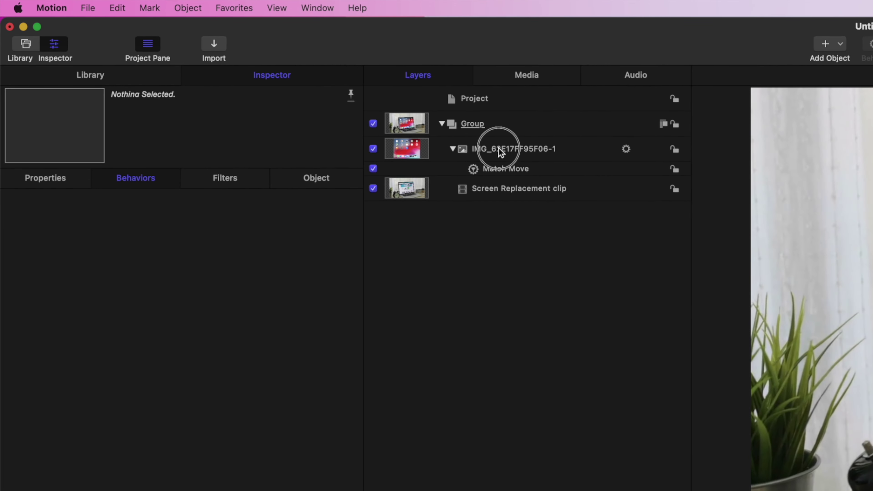
left_click(500, 152)
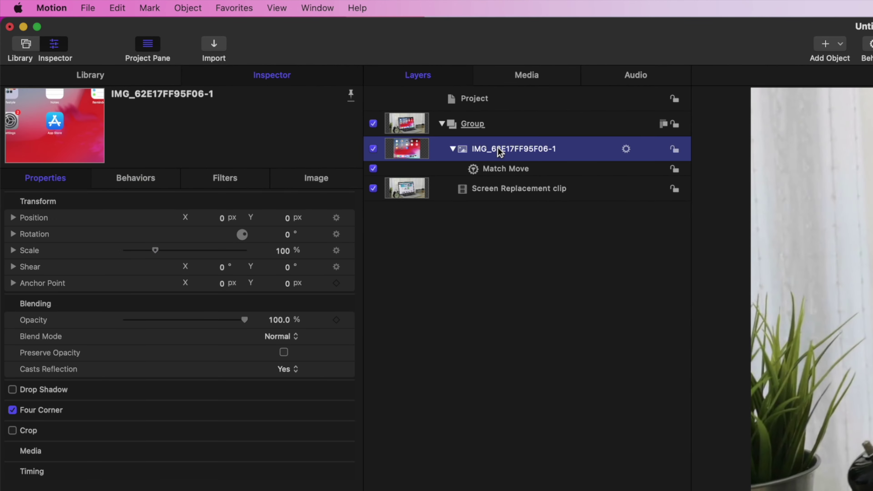
Set the iPad screenshot layer's Drop Zone Type to Drop Zone.
left_click(318, 182)
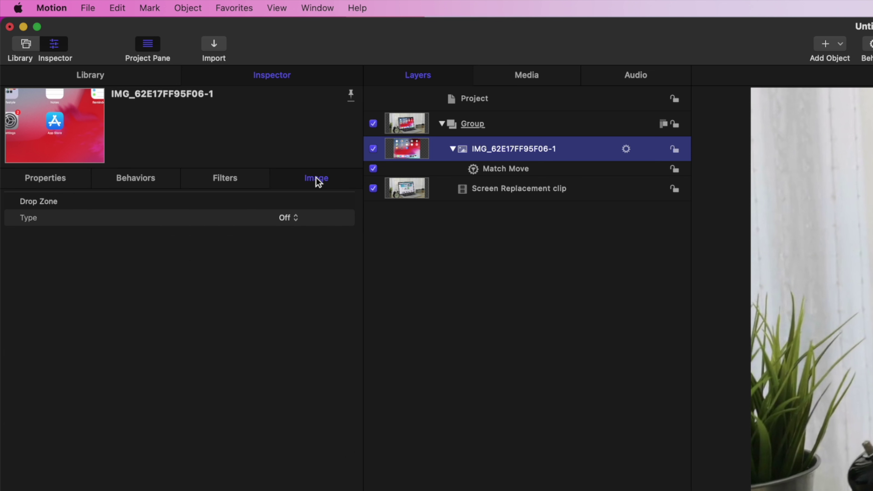
left_click(295, 219)
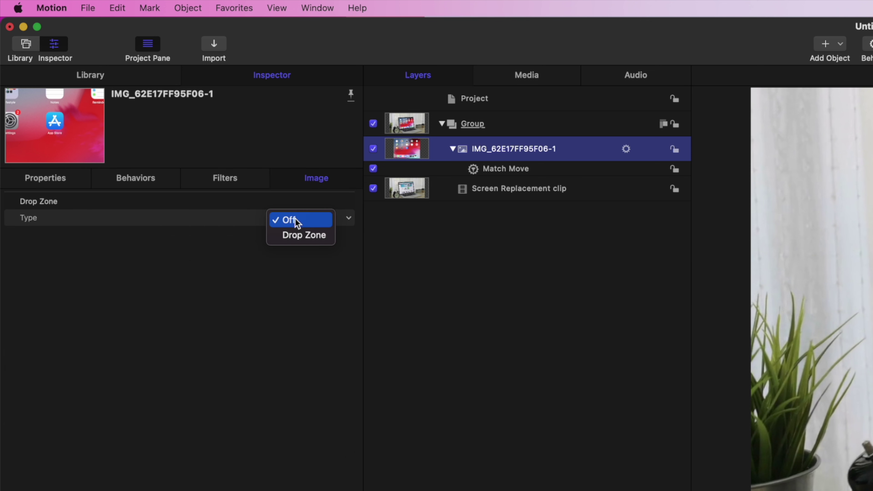
left_click(298, 236)
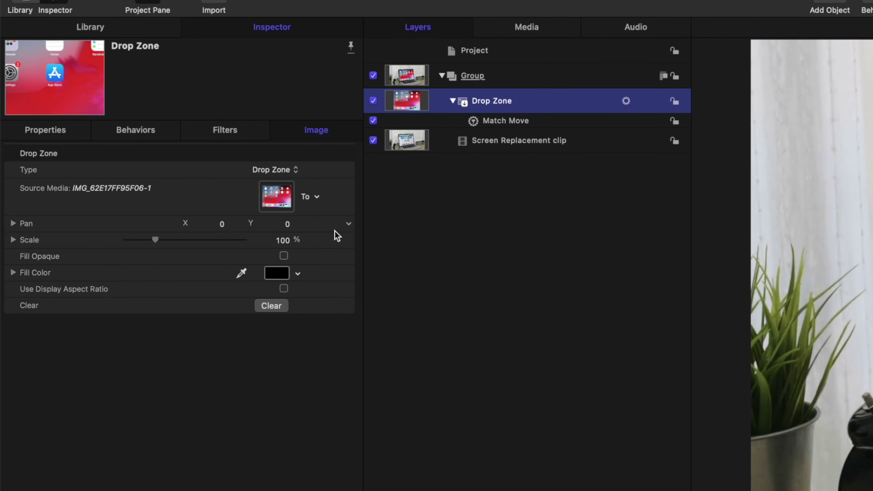
Publish the Pan, Scale, Fill Color, Use Display Aspect Ratio and Clear parameters.
left_click(349, 189)
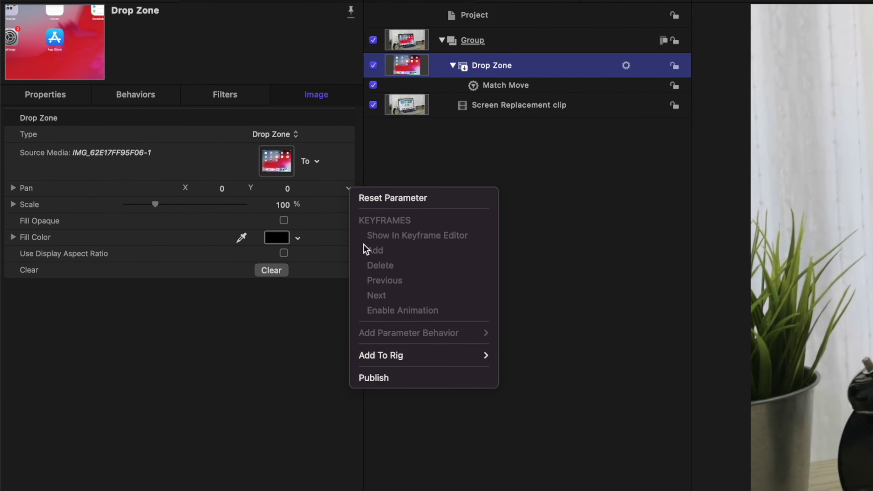
left_click(377, 378)
left_click(349, 205)
left_click(369, 394)
left_click(349, 239)
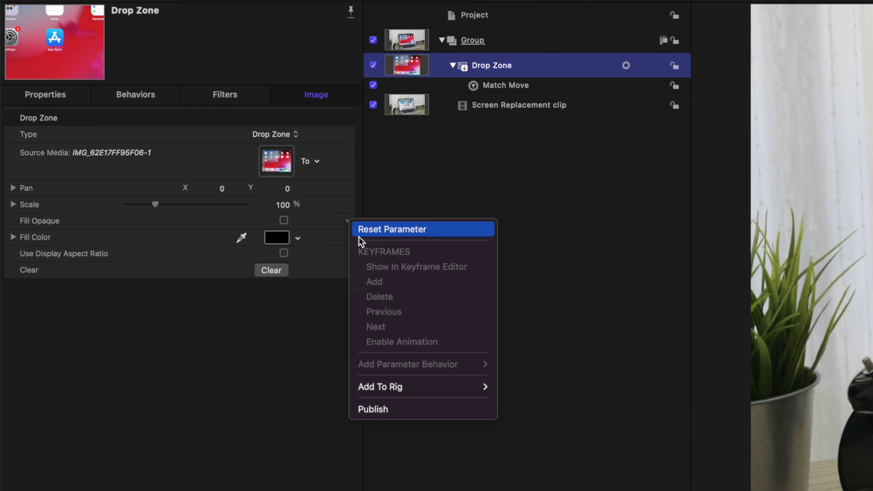
left_click(368, 410)
left_click(349, 253)
left_click(370, 426)
left_click(349, 270)
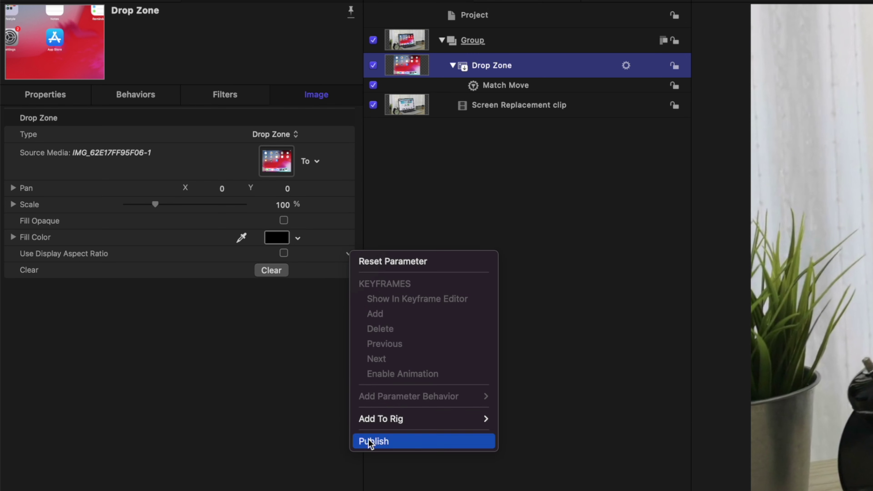
left_click(369, 440)
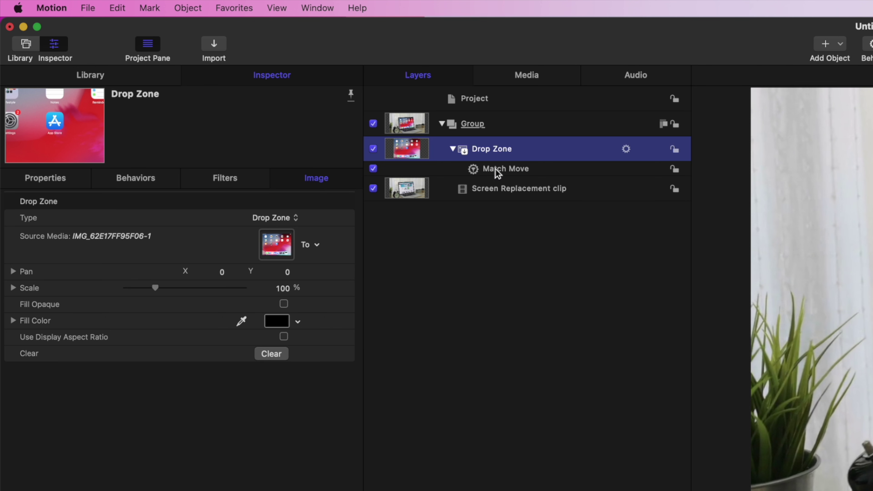
left_click(490, 108)
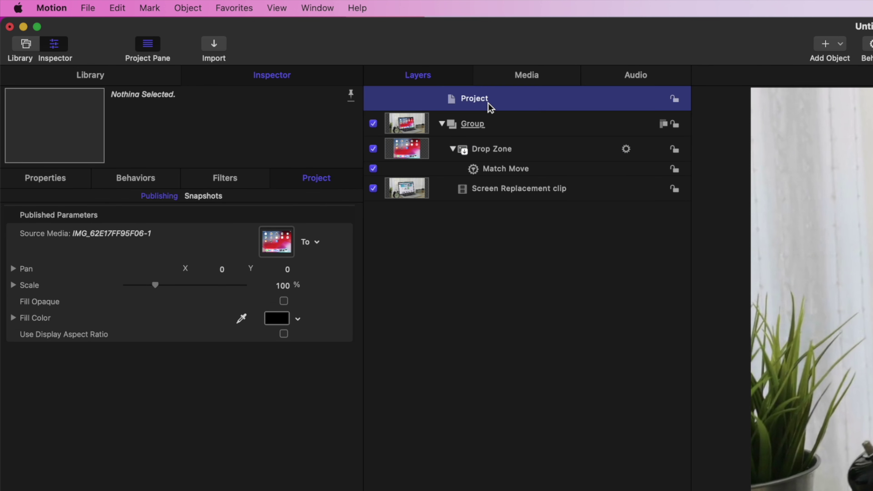
Convert the Motion project into a generator.
left_click(88, 9)
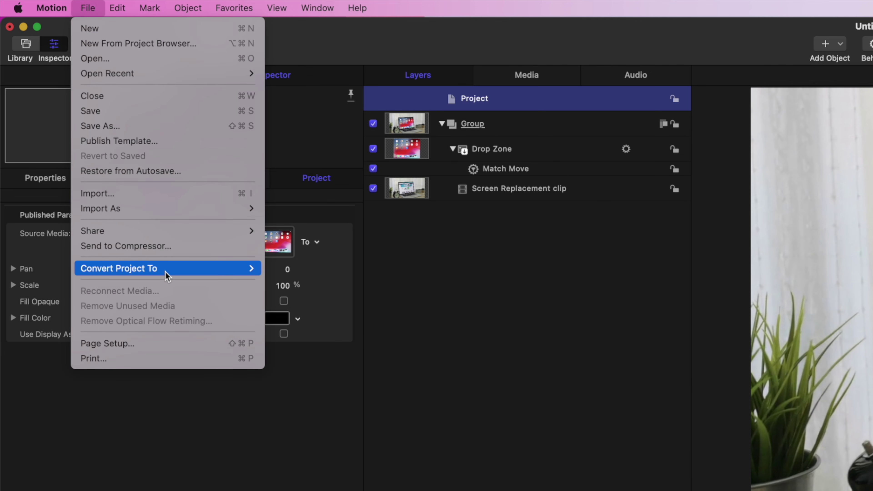
mouse_move(166, 274)
left_click(304, 298)
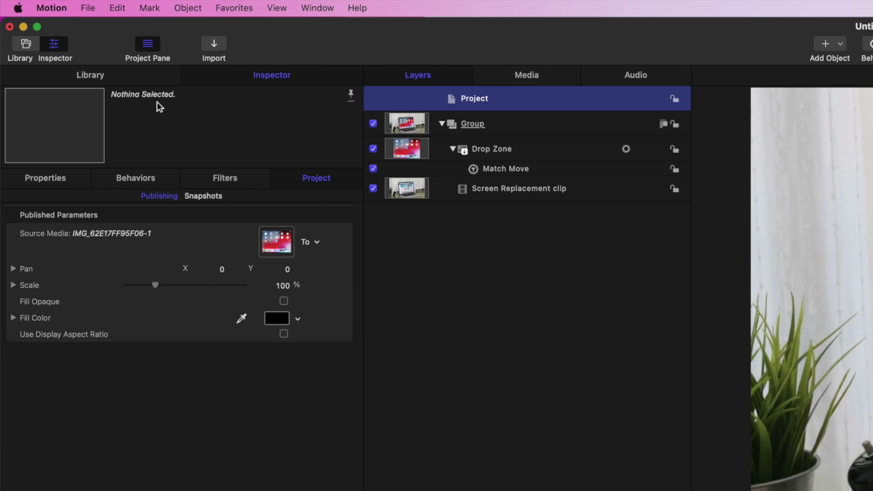
Publish the generator as template 'Screen Track' in the Custom category.
left_click(93, 9)
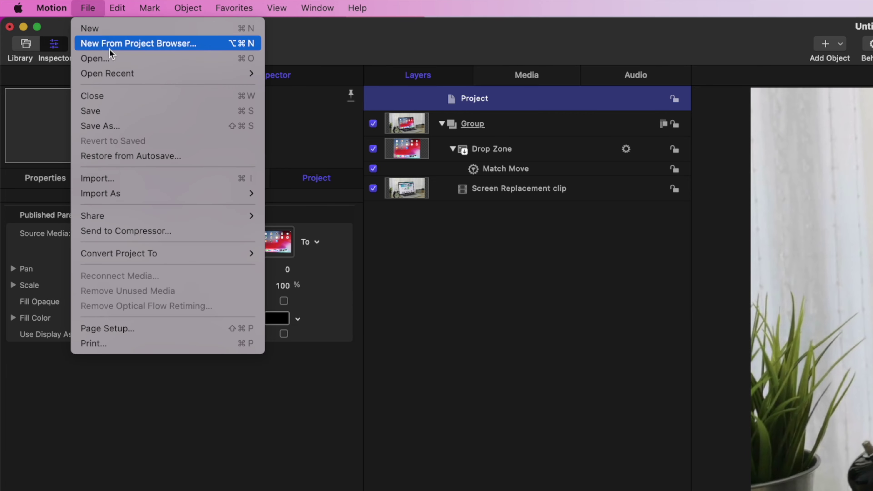
left_click(141, 132)
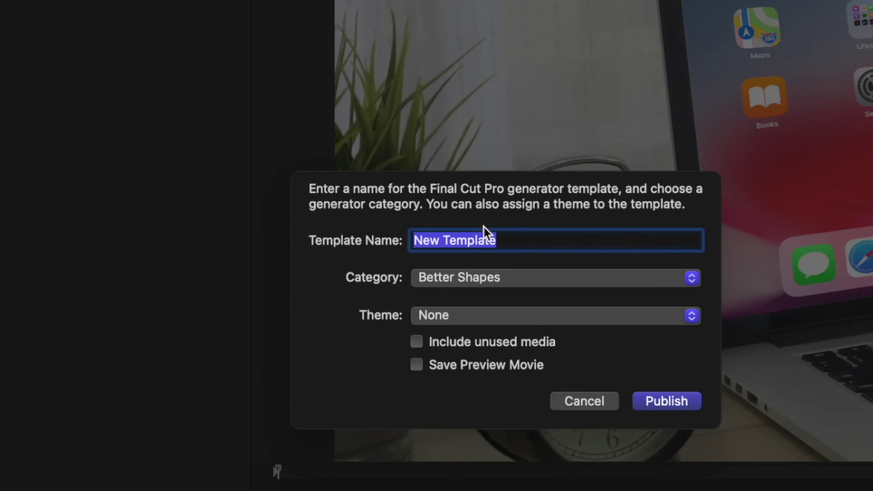
type("Screen Track")
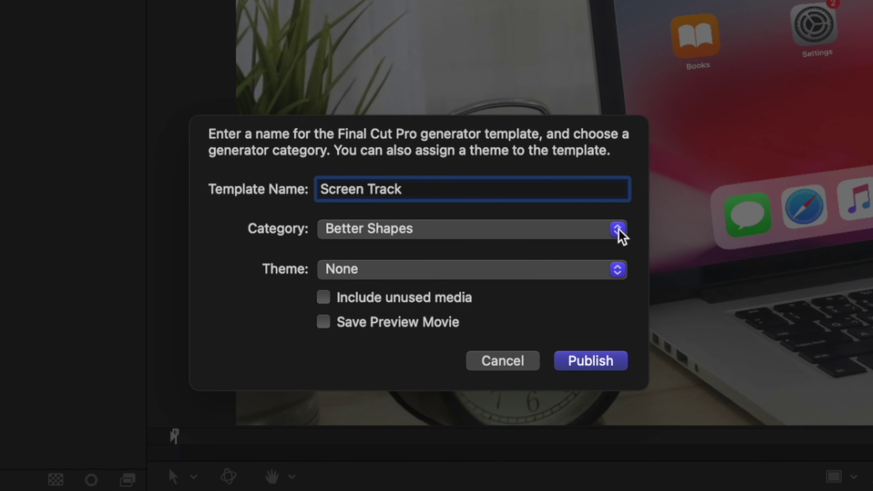
left_click(618, 229)
left_click(577, 255)
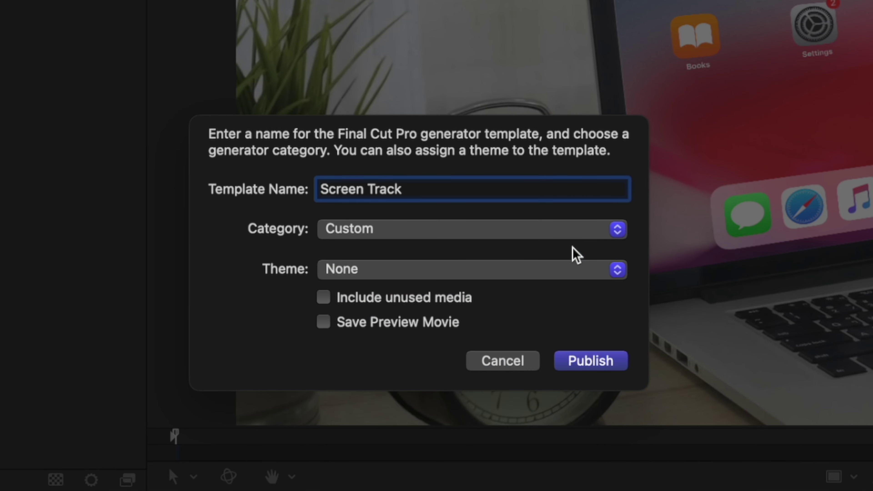
left_click(585, 361)
key("super+Tab")
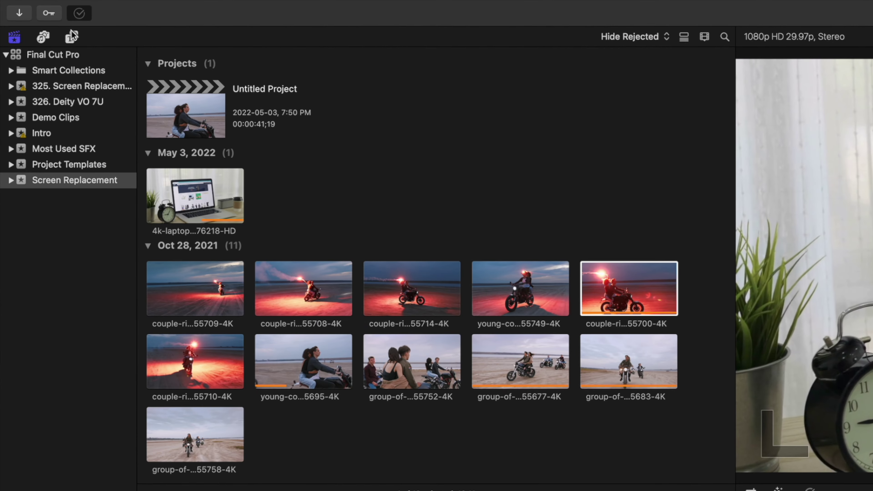
Replace the laptop clip in the timeline with the Custom 'Screen Track' generator.
left_click(36, 18)
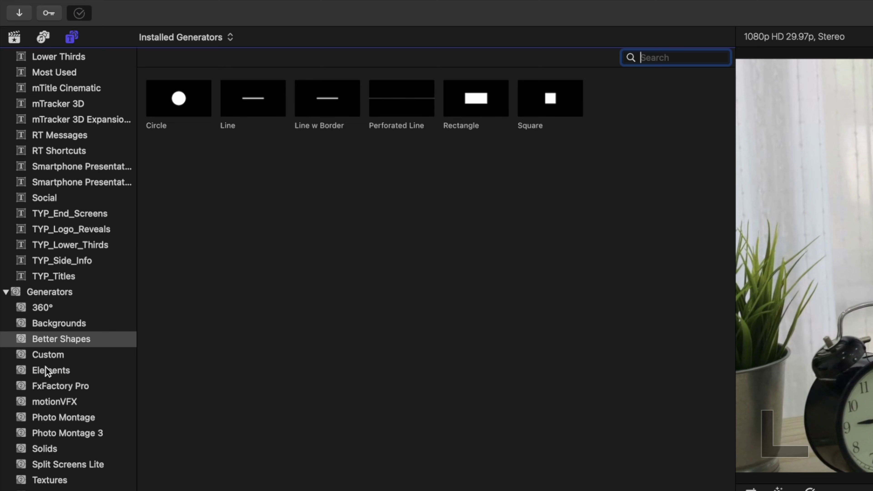
left_click(50, 357)
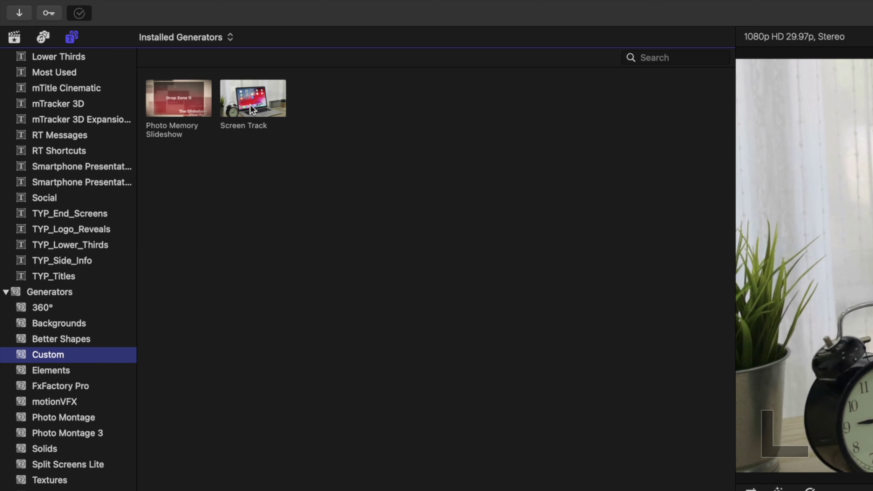
left_click(253, 109)
left_click_drag(253, 108, 348, 252)
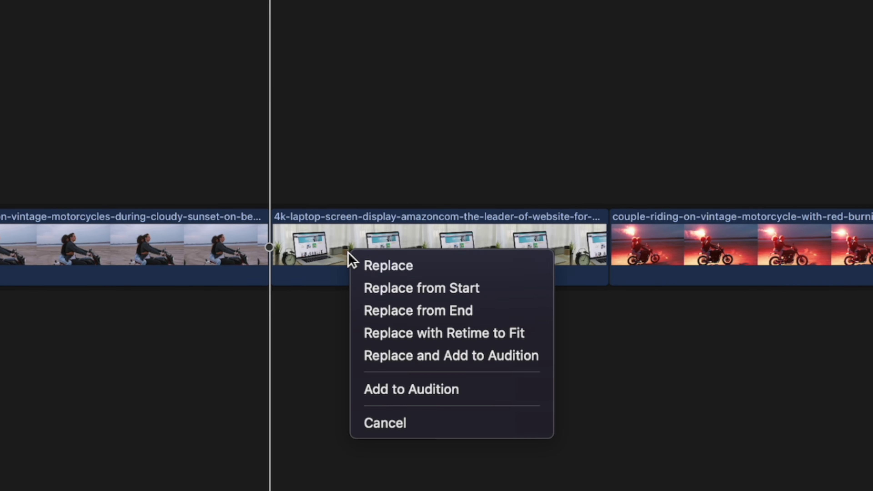
left_click(371, 266)
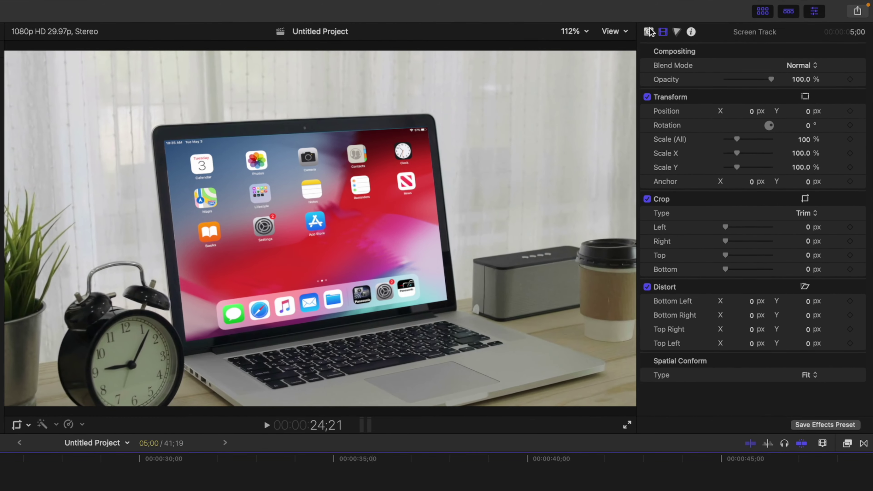
left_click(742, 18)
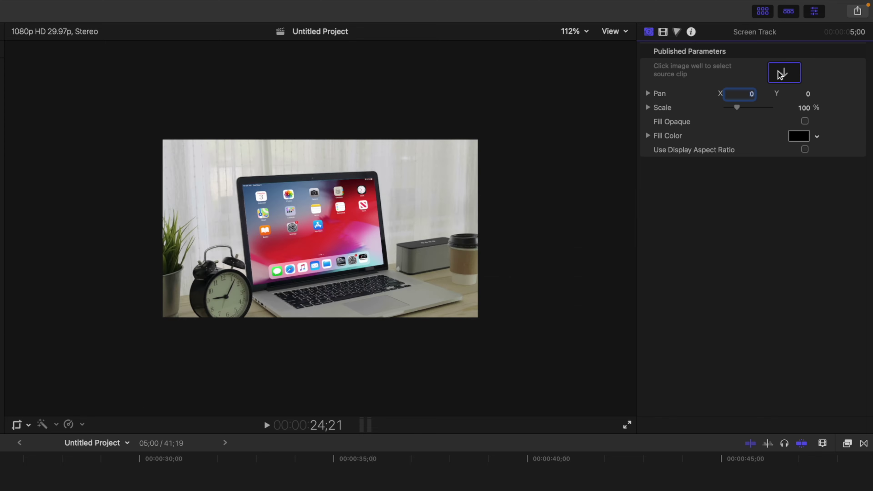
Set the drop zone source to the beach motorbike clip and scale it to 115%.
left_click(770, 71)
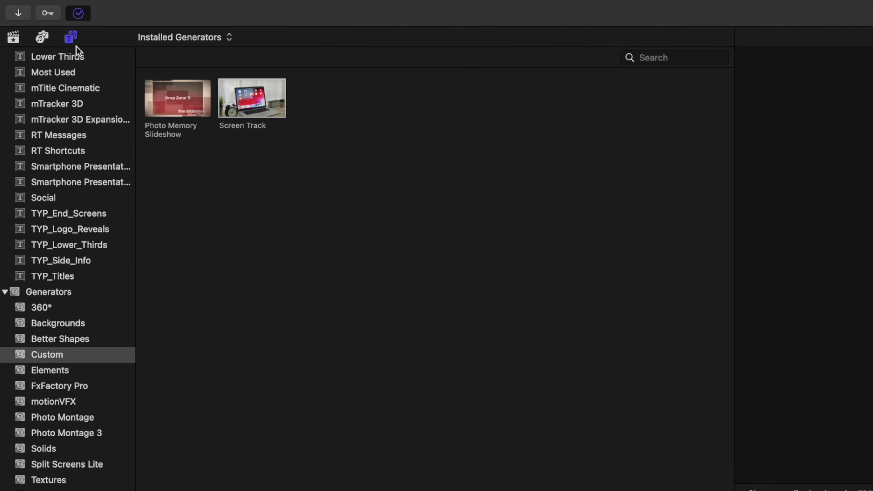
left_click(14, 38)
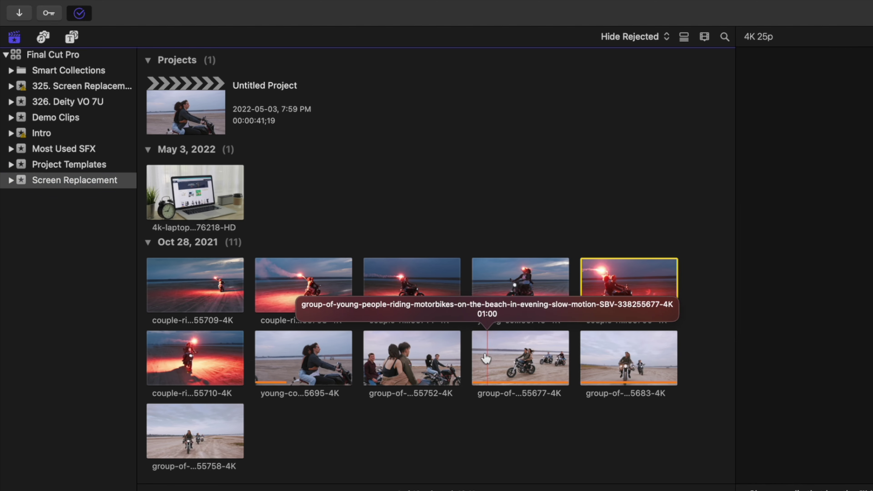
left_click(474, 361)
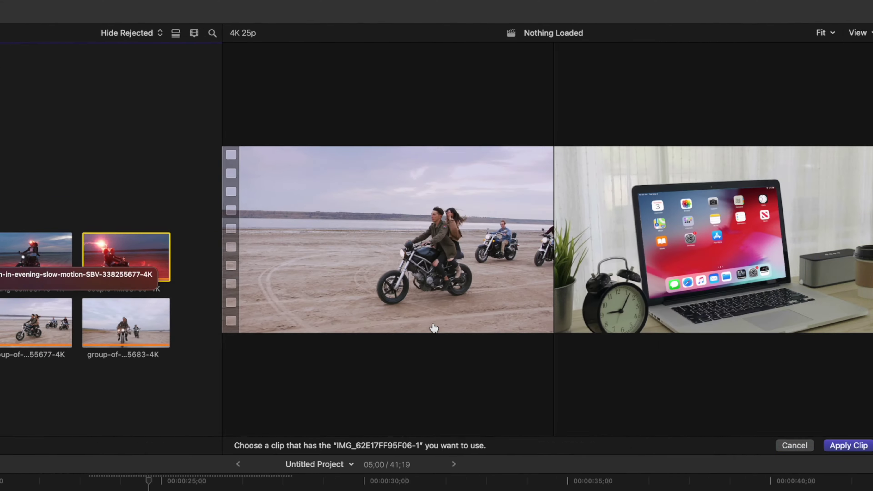
left_click(848, 445)
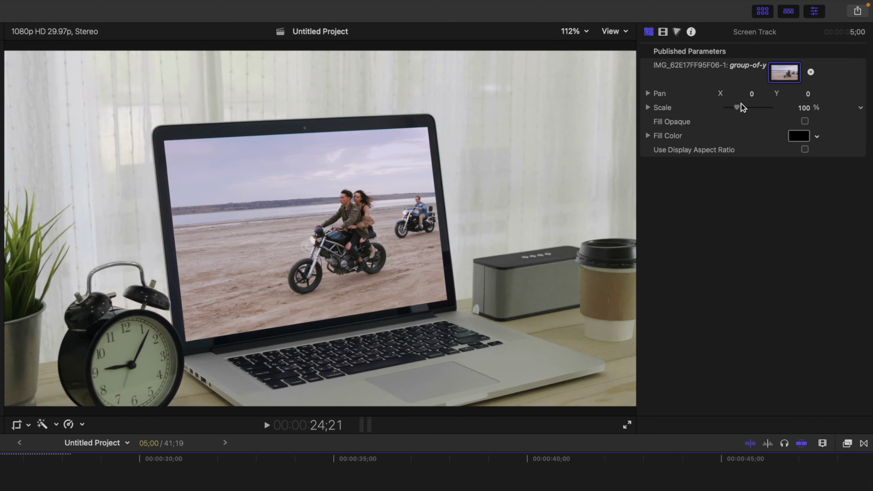
left_click_drag(741, 105, 753, 97)
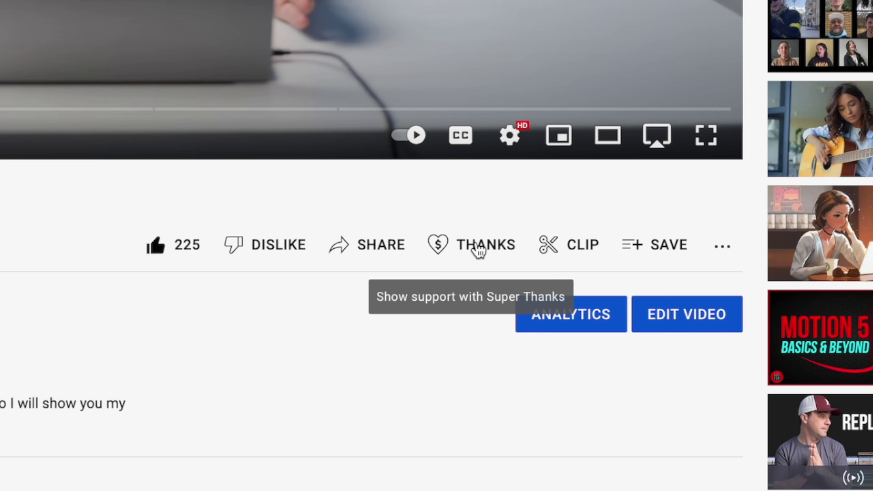
Open the video's Super Thanks dialog and select the CA$50.00 amount.
left_click(480, 251)
left_click(396, 280)
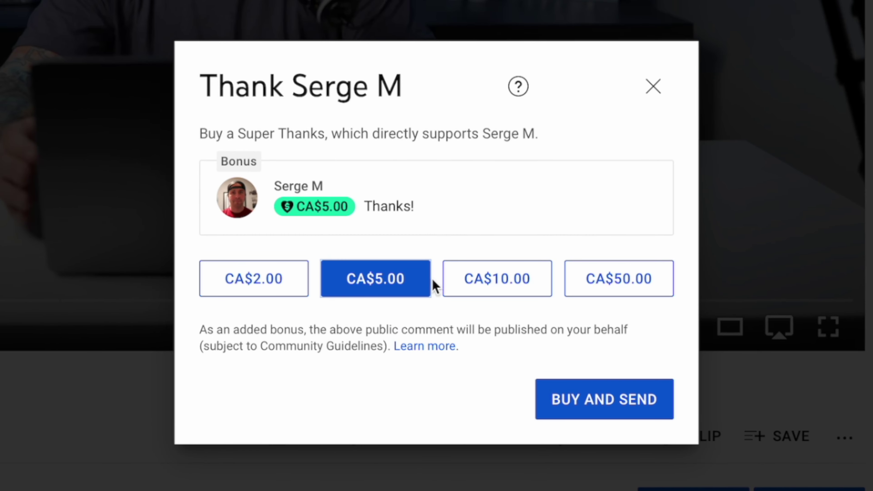
left_click(472, 286)
left_click(587, 286)
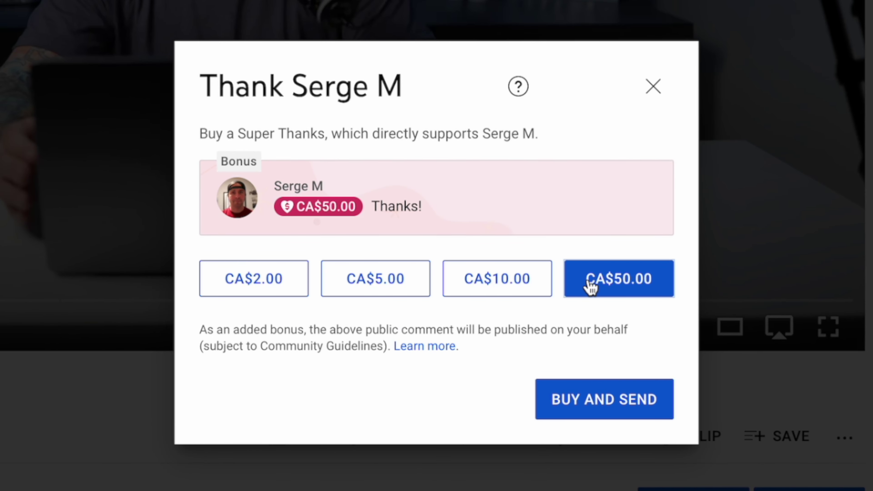